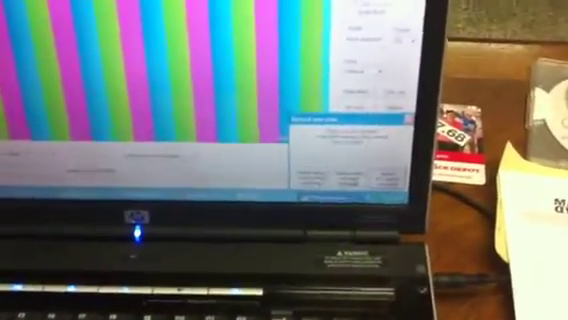
Accept the confirmation prompt to return to the colour-bar preview and its settings
{"action": "key", "text": "Return"}
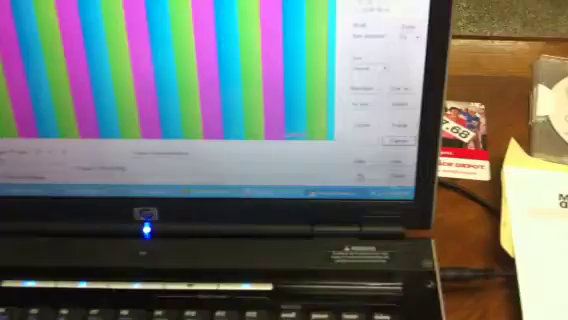